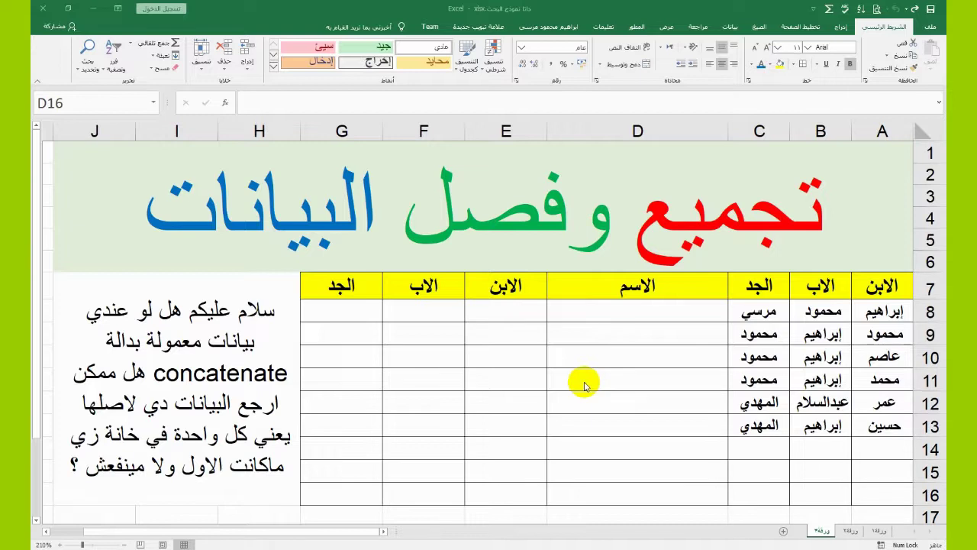
Step: Enter =CONCATENATE(A8;B8;C8) in D8 to join the son, father and grandfather names
left_click(701, 314, "shift")
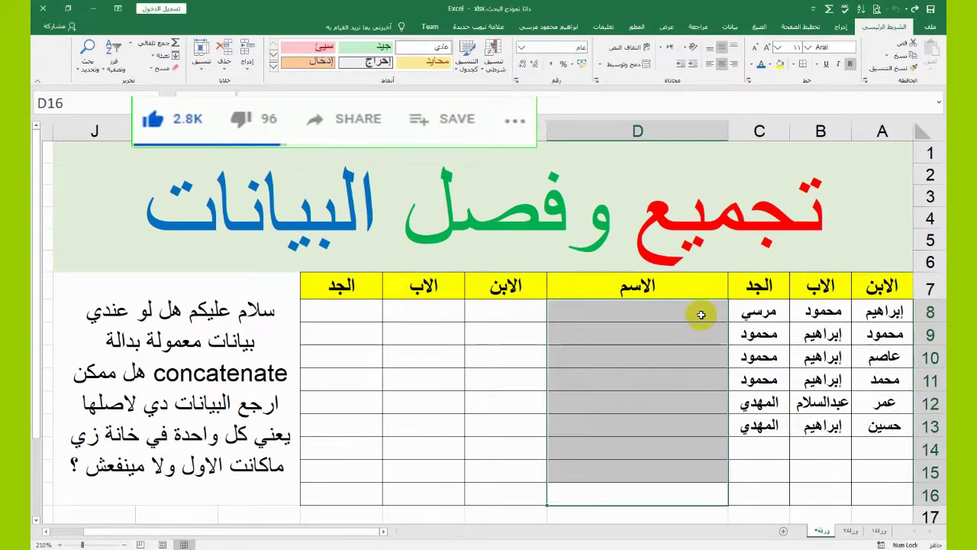
left_click(700, 315)
type("=")
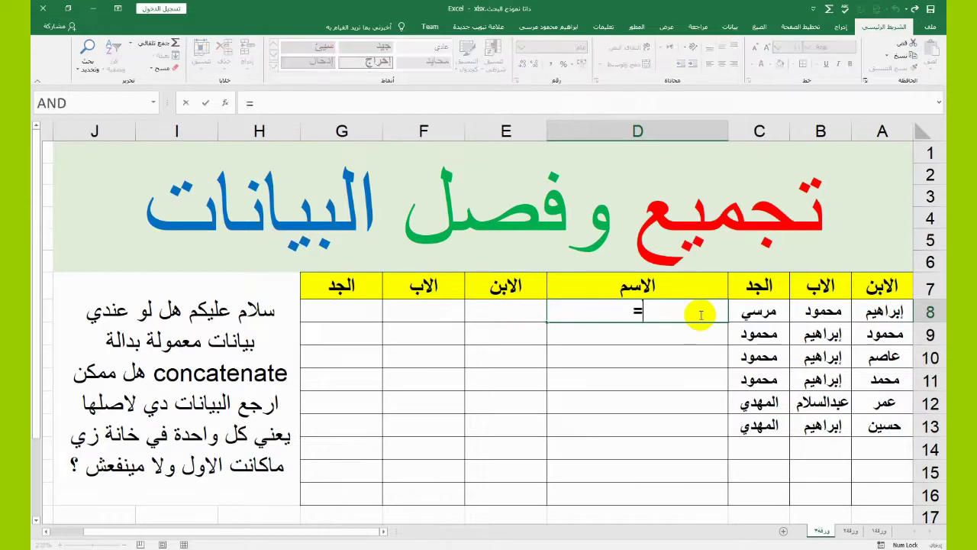
type("con")
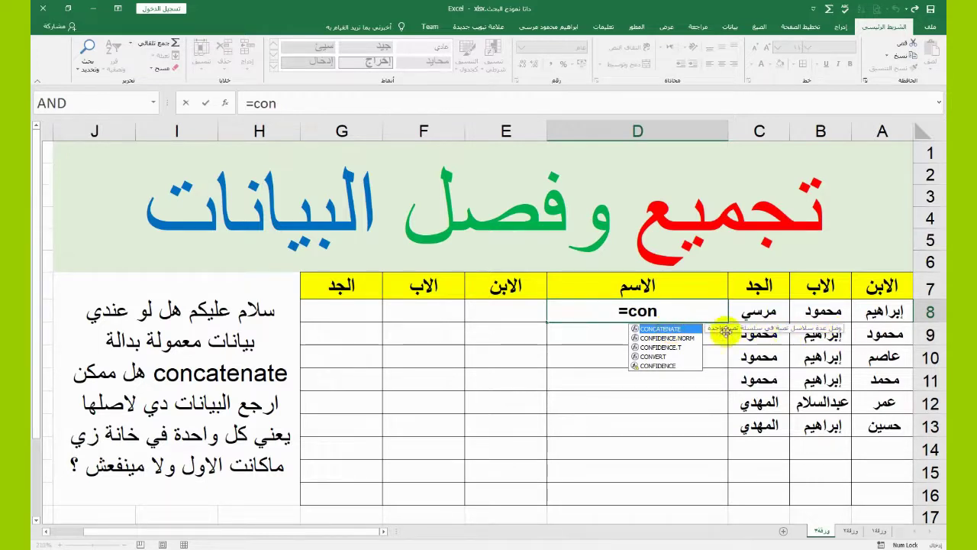
double_click(663, 328)
left_click(890, 313)
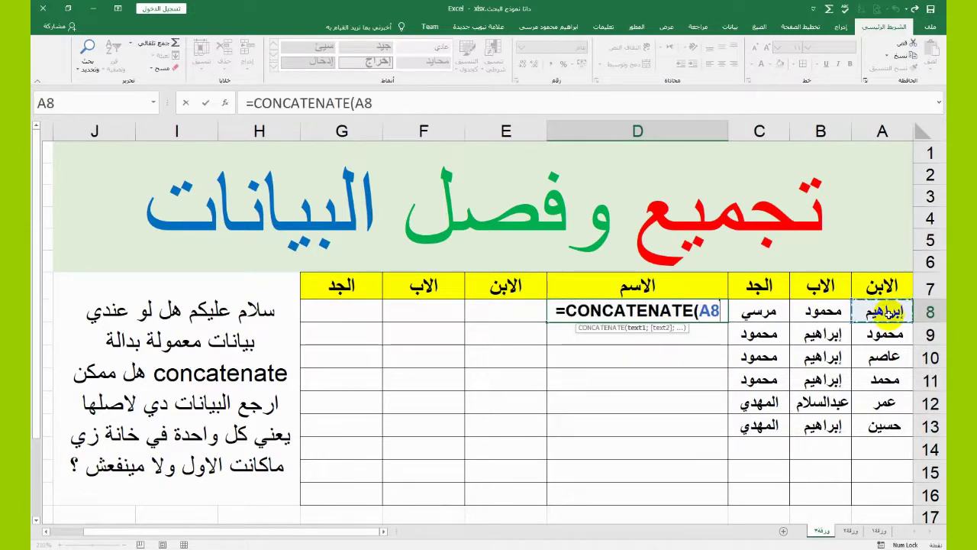
type(";")
left_click(828, 310)
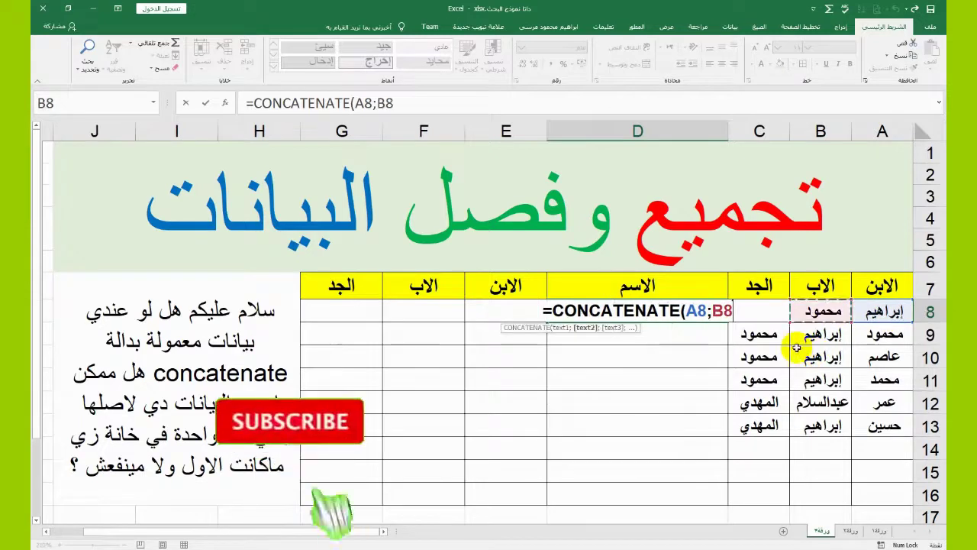
type(";")
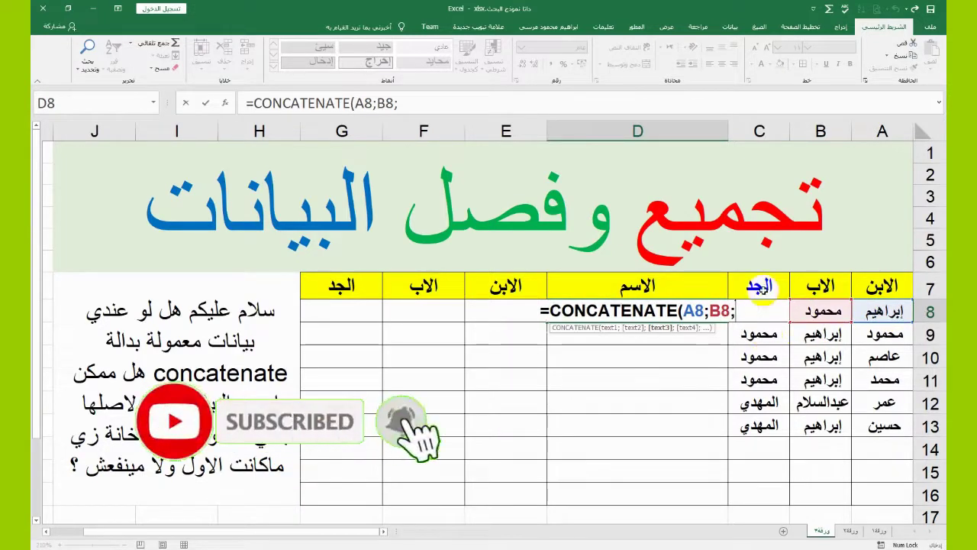
left_click(760, 287)
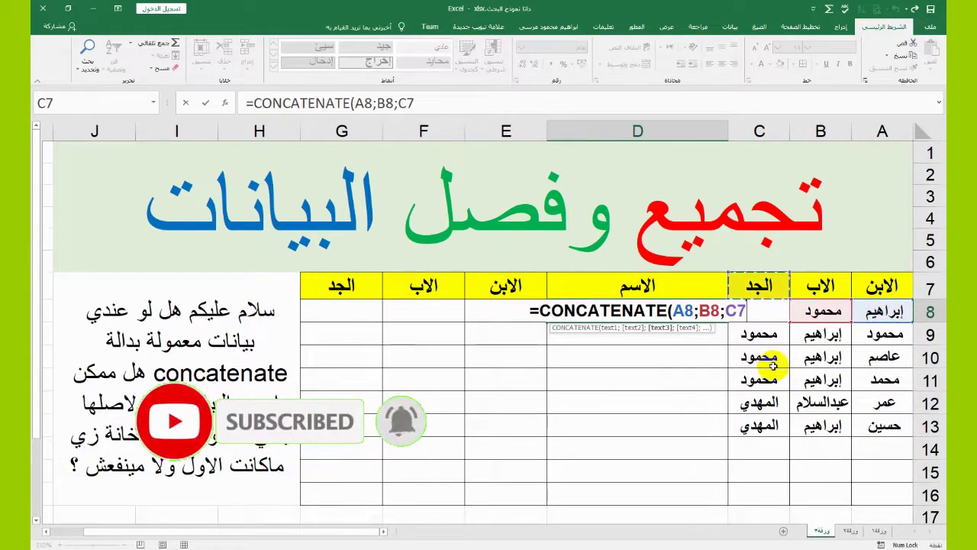
key("Down")
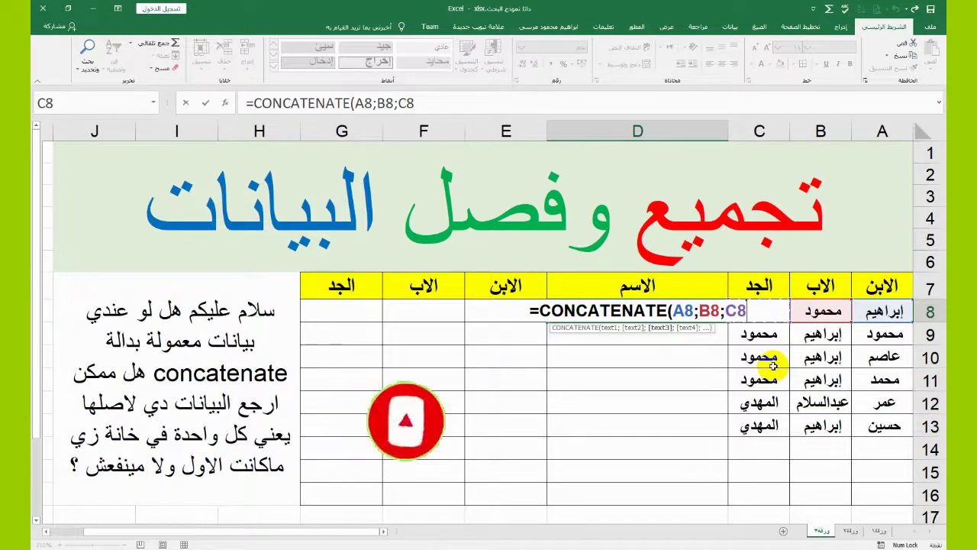
key("Return")
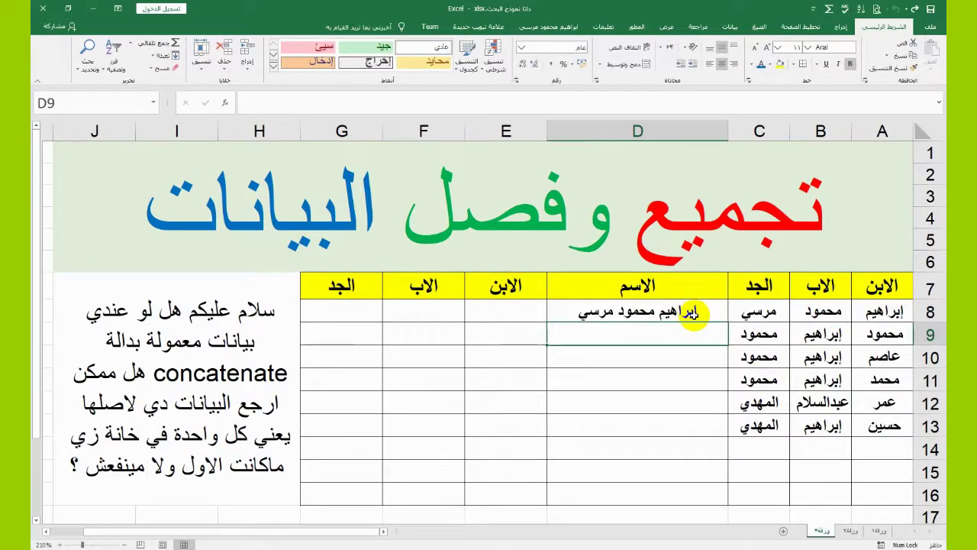
left_click(556, 315)
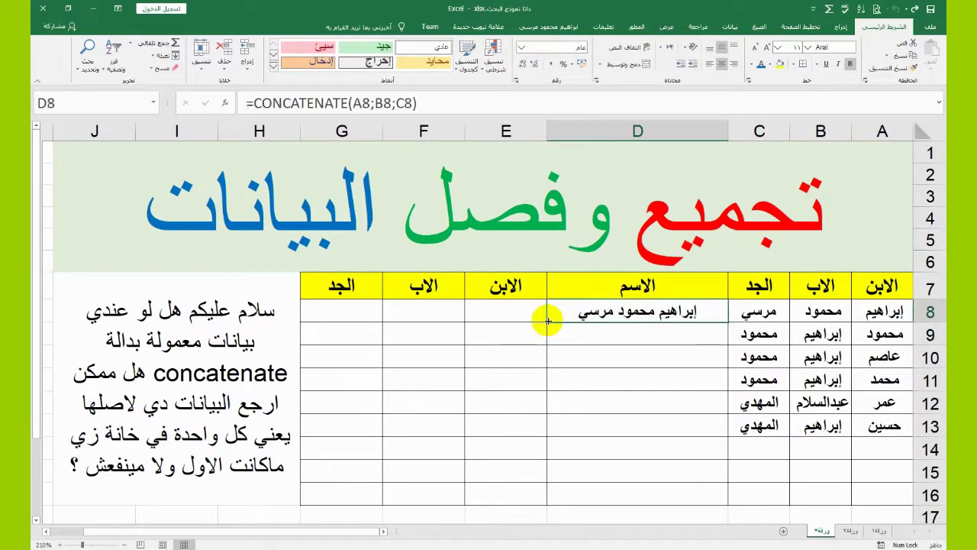
Step: Copy D8's CONCATENATE formula down the Name column through row 16
left_click_drag(546, 321, 562, 493)
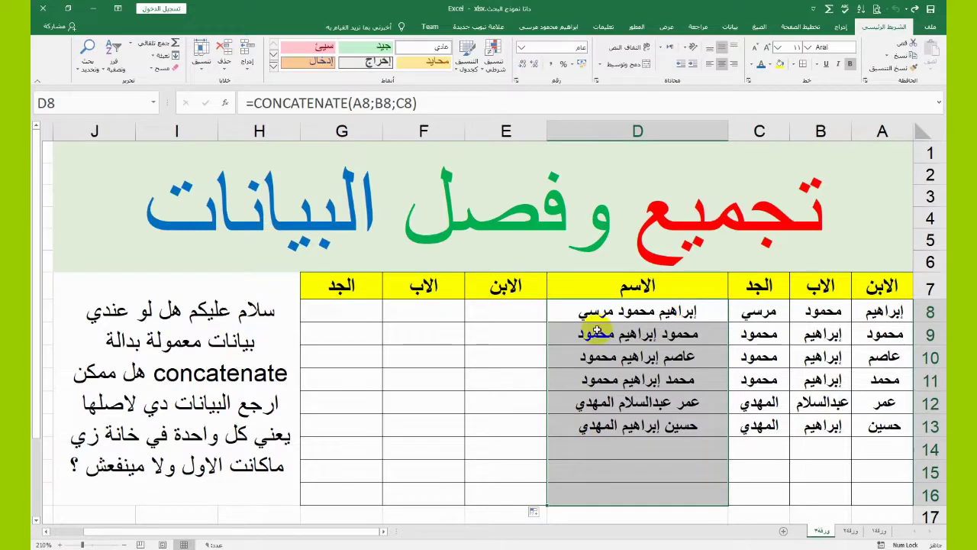
left_click(932, 403)
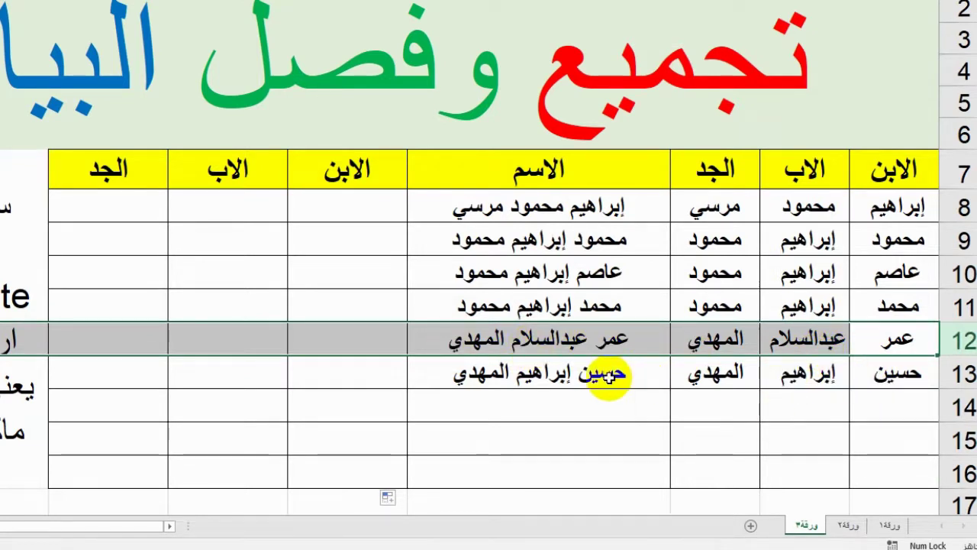
left_click(501, 374)
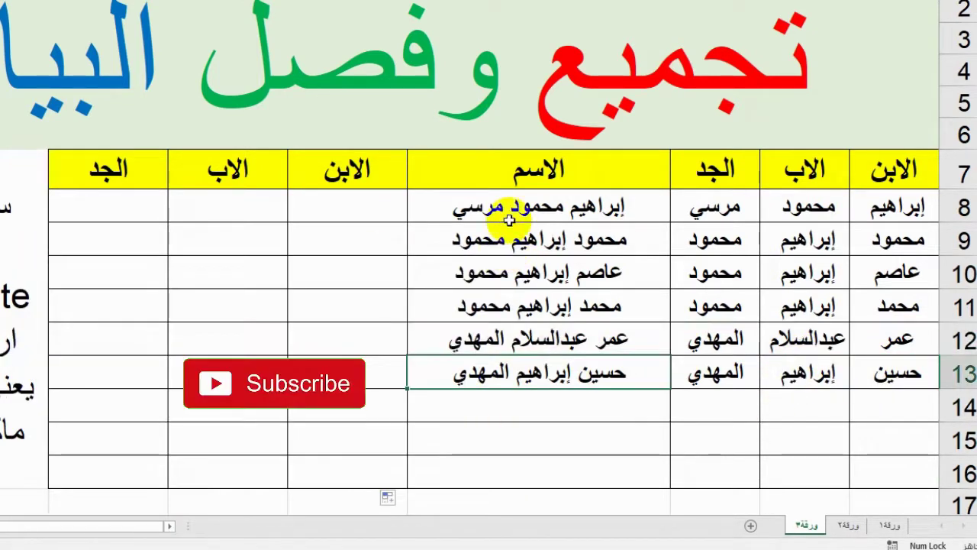
left_click(356, 212)
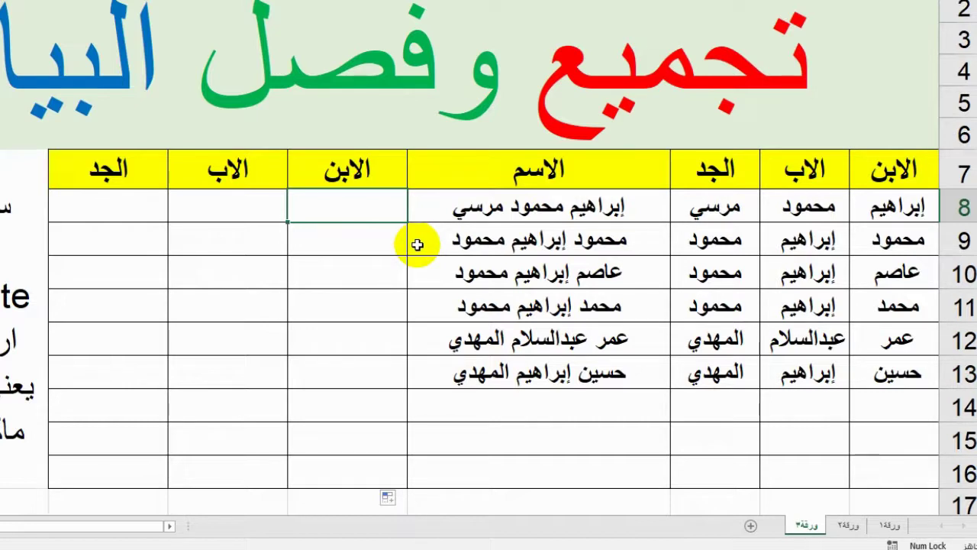
Step: Type the first person's son, father and grandfather names into row 8 of the split columns
type("h")
type("ب")
type("راهيم")
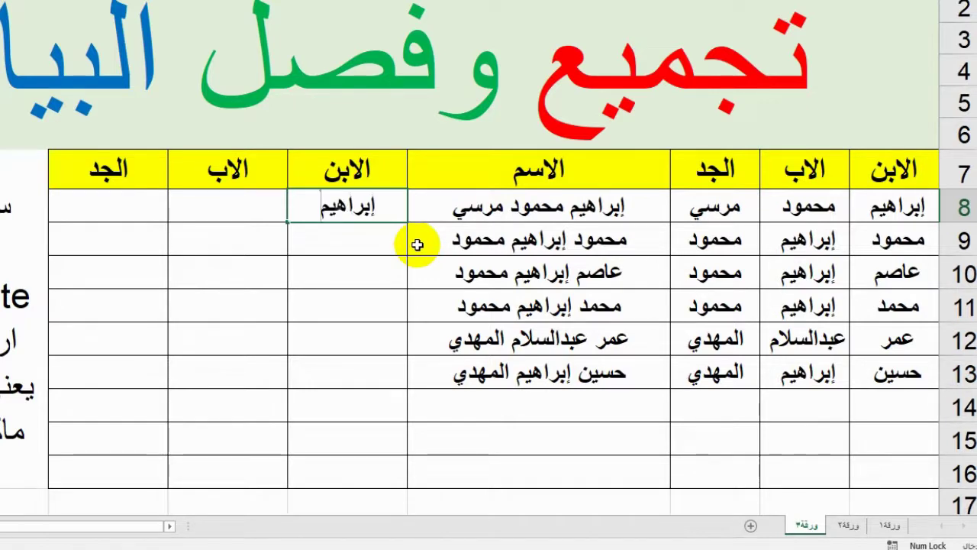
double_click(239, 209)
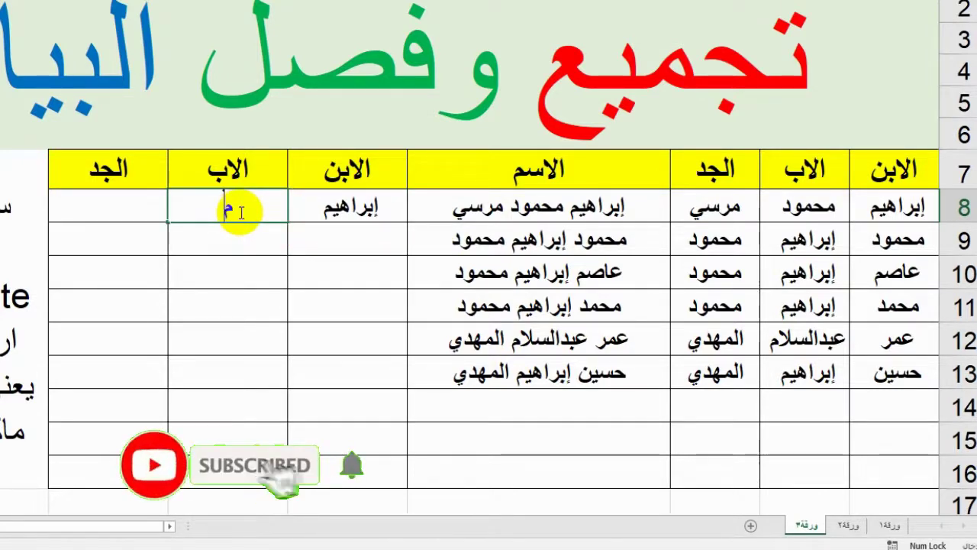
type("محمود")
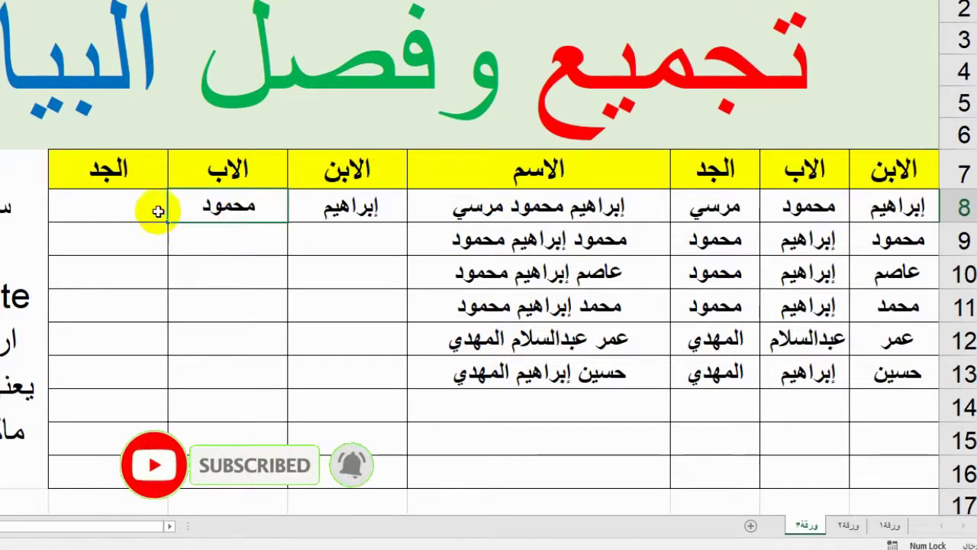
double_click(129, 212)
type("م")
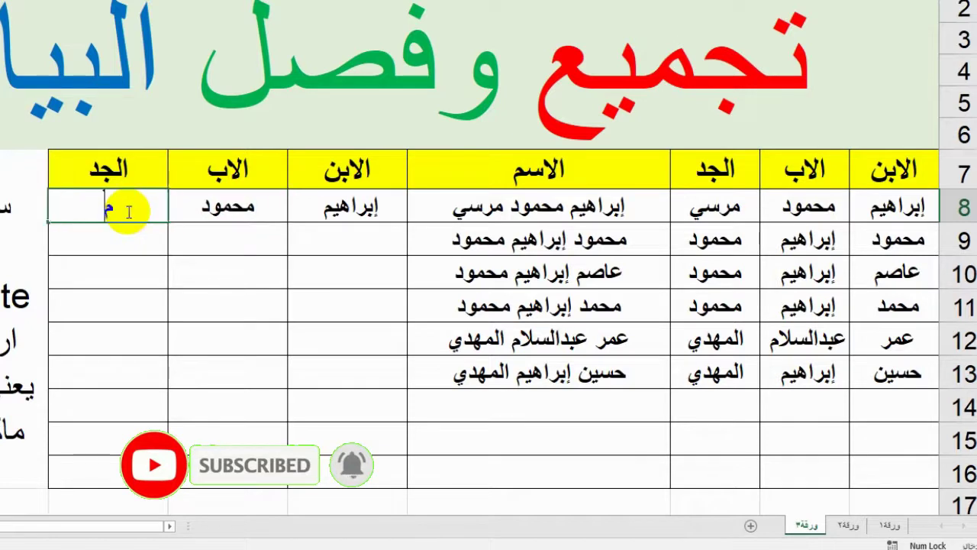
type("رسي")
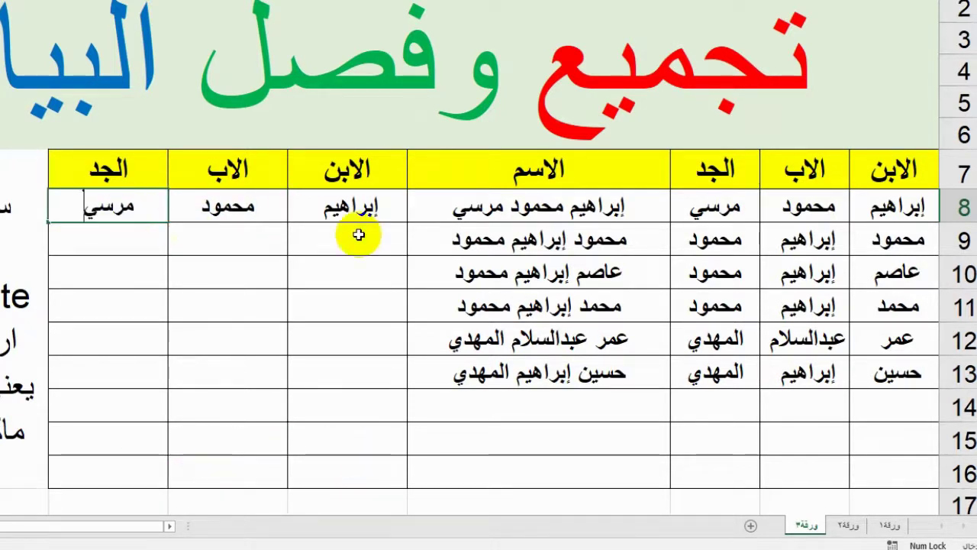
left_click(365, 211)
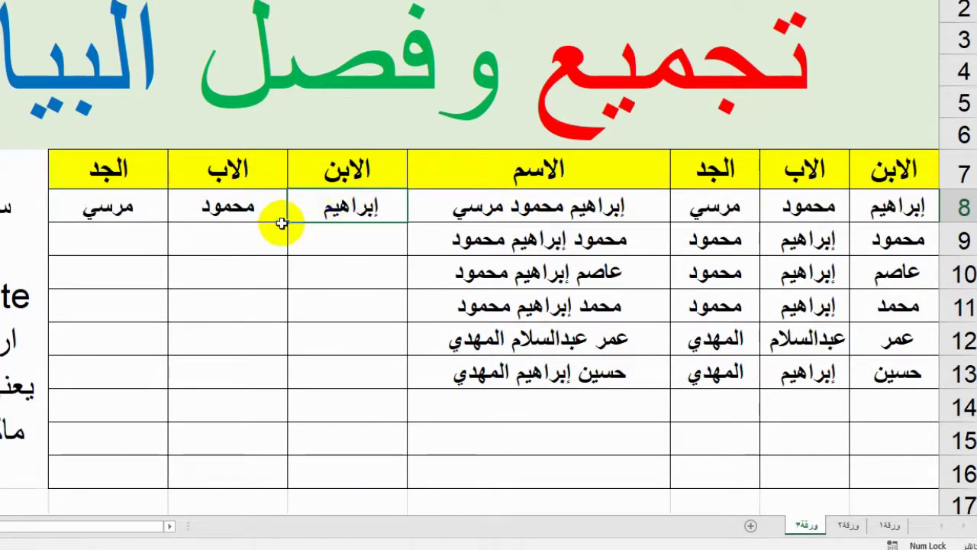
Step: Fill the son column down to row 16 using Flash Fill from Auto Fill Options
left_click_drag(288, 229, 289, 479)
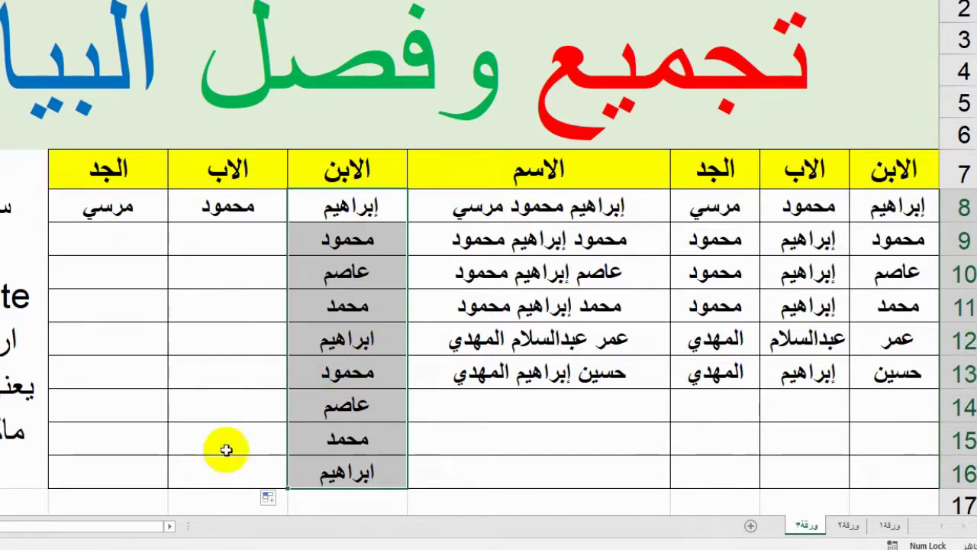
left_click(271, 499)
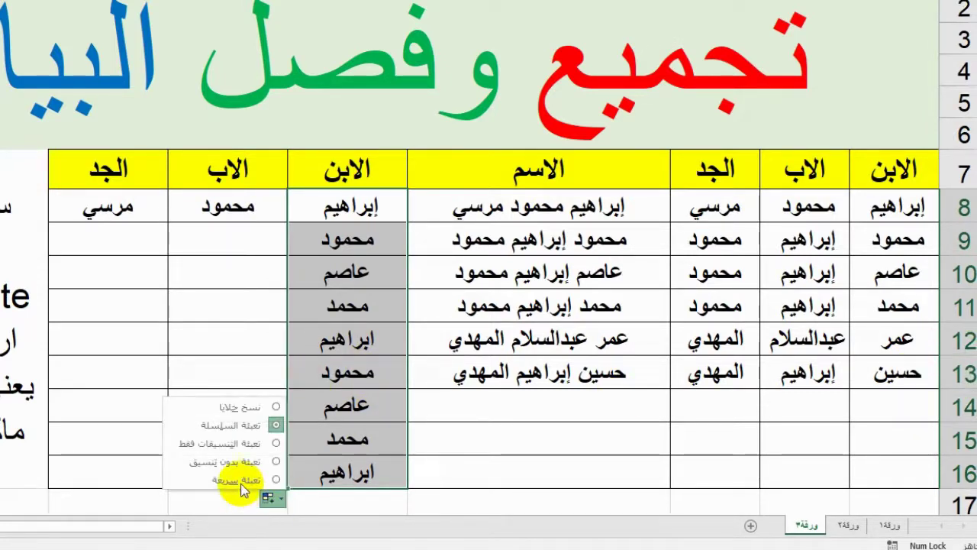
left_click(250, 481)
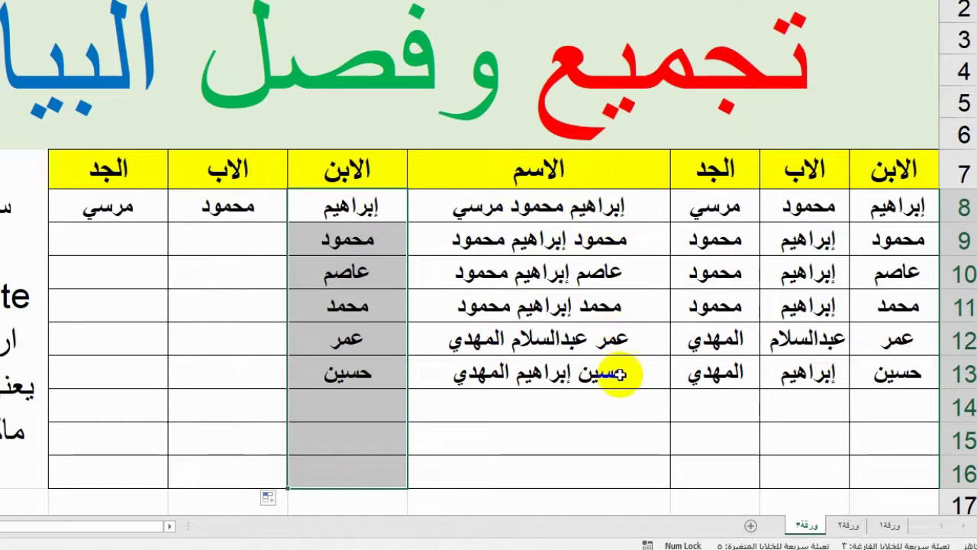
left_click(253, 212)
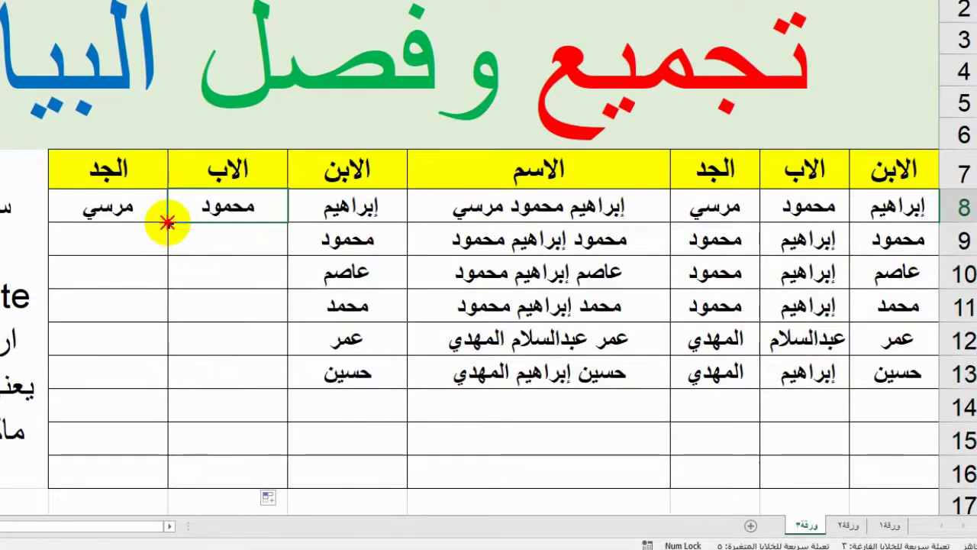
Step: Fill the father column down to row 16 using Flash Fill from Auto Fill Options
mouse_move(167, 222)
left_mouse_down()
mouse_move(168, 482)
mouse_move(175, 464)
left_mouse_up()
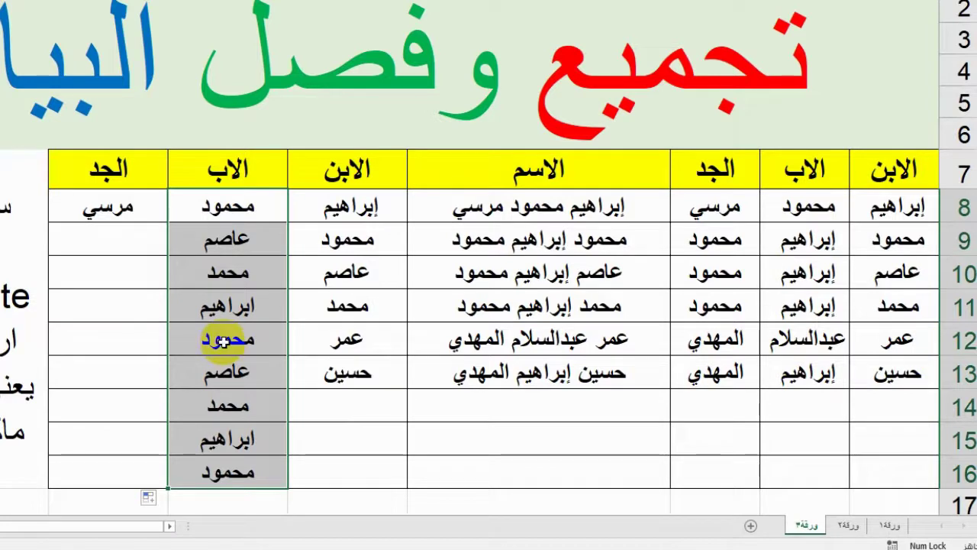
left_click(149, 497)
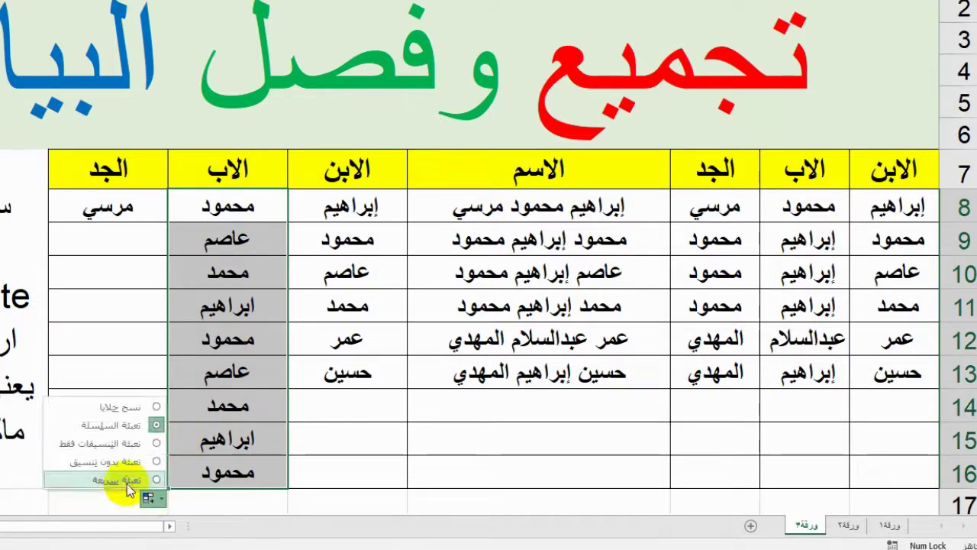
left_click(127, 481)
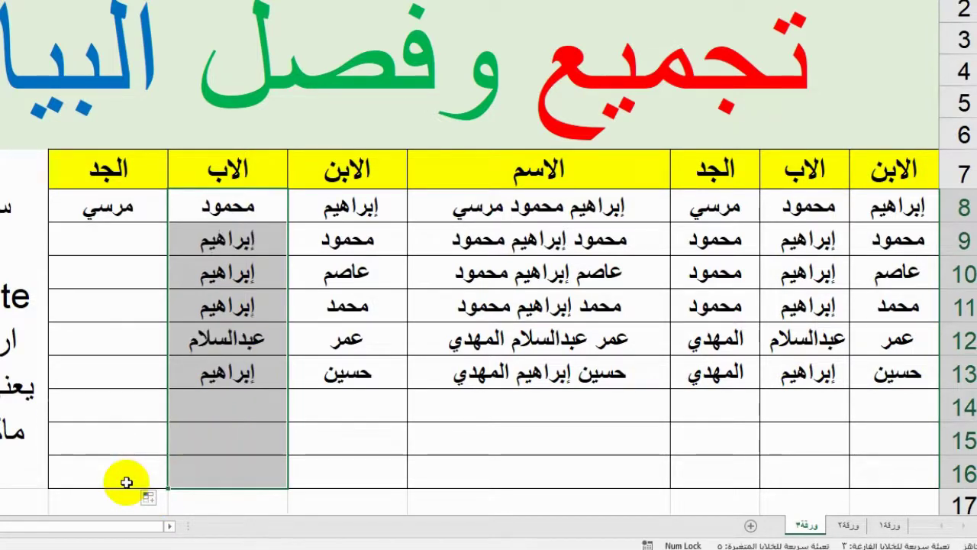
left_click(136, 202)
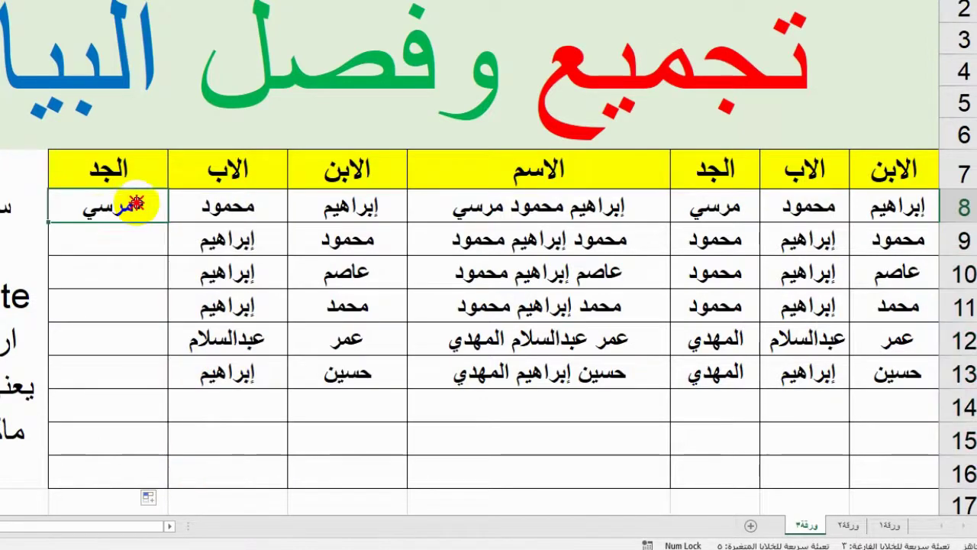
Step: Fill the grandfather column down using Flash Fill from Auto Fill Options
double_click(48, 222)
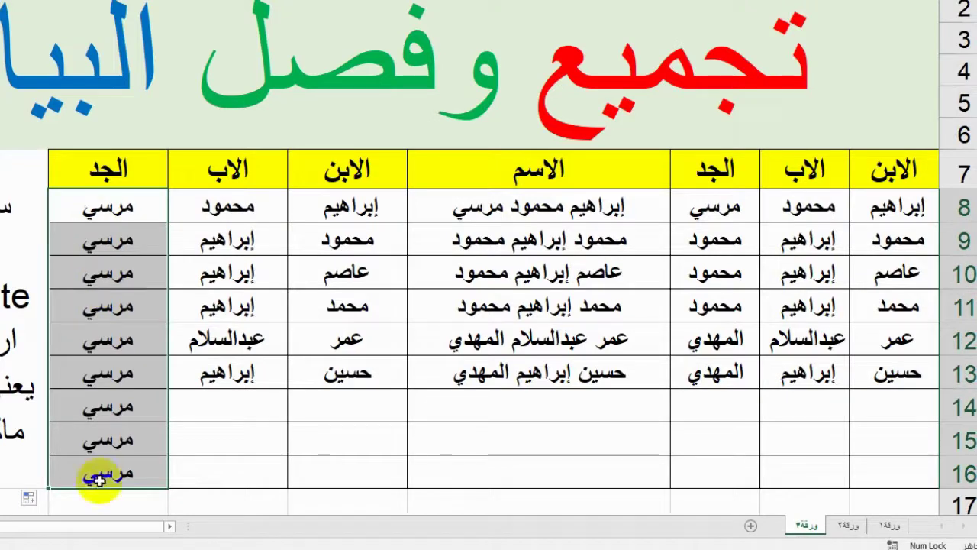
left_click(28, 498)
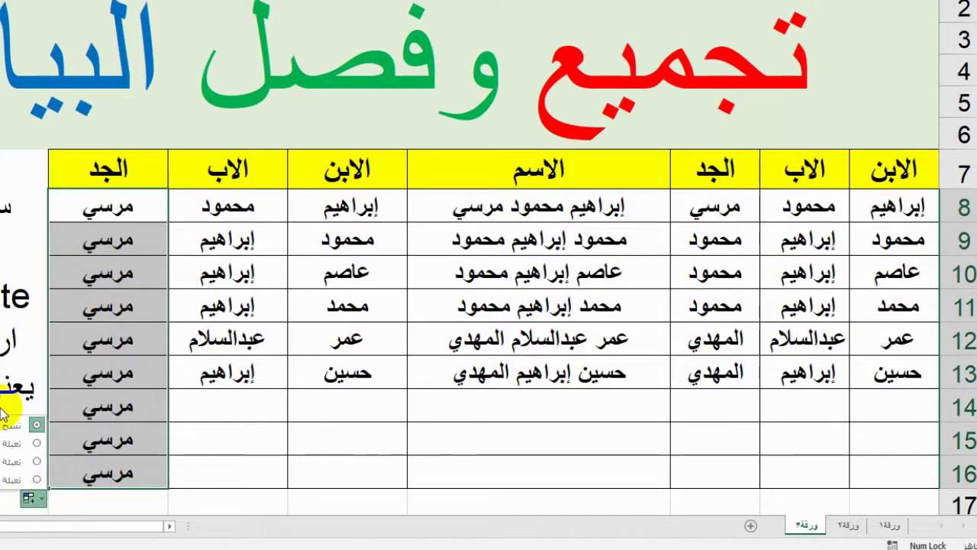
left_click(8, 482)
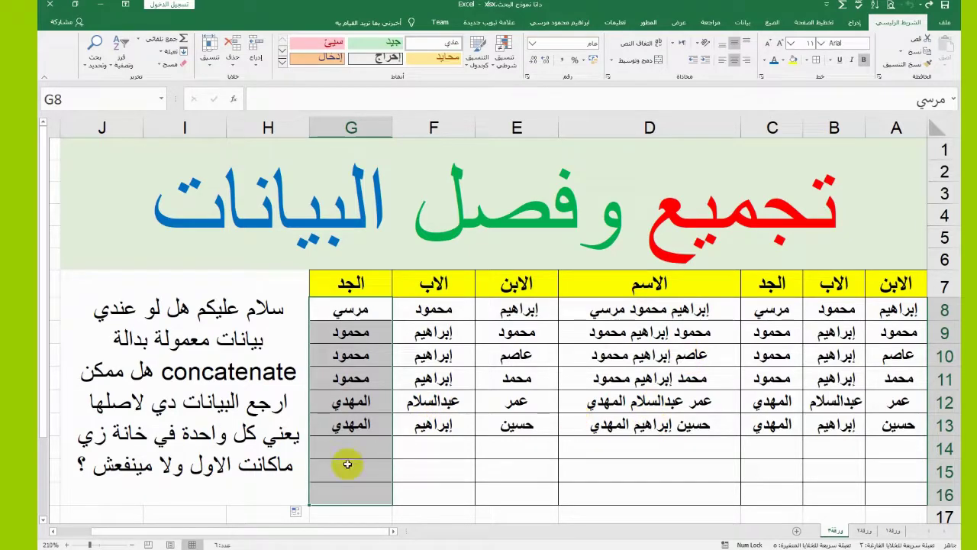
left_click(297, 512)
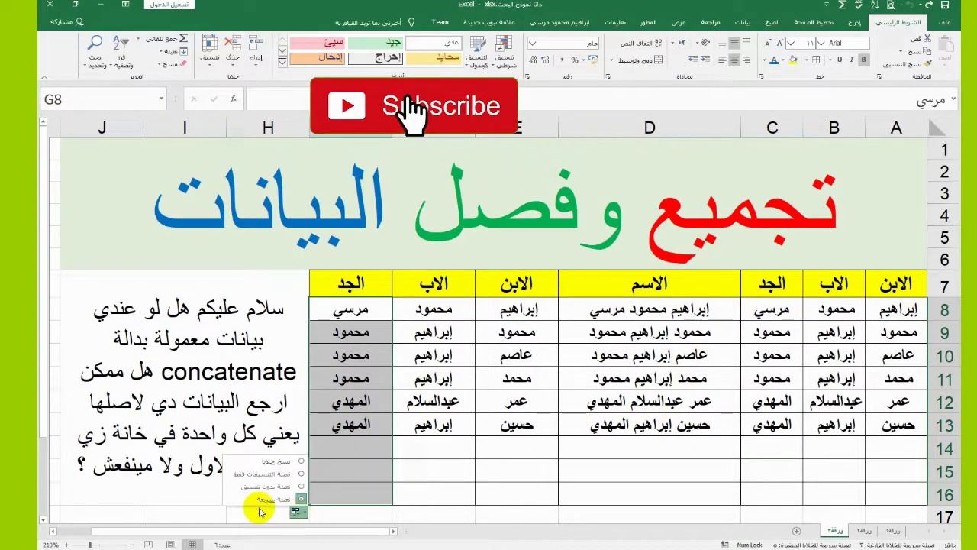
left_click(534, 449)
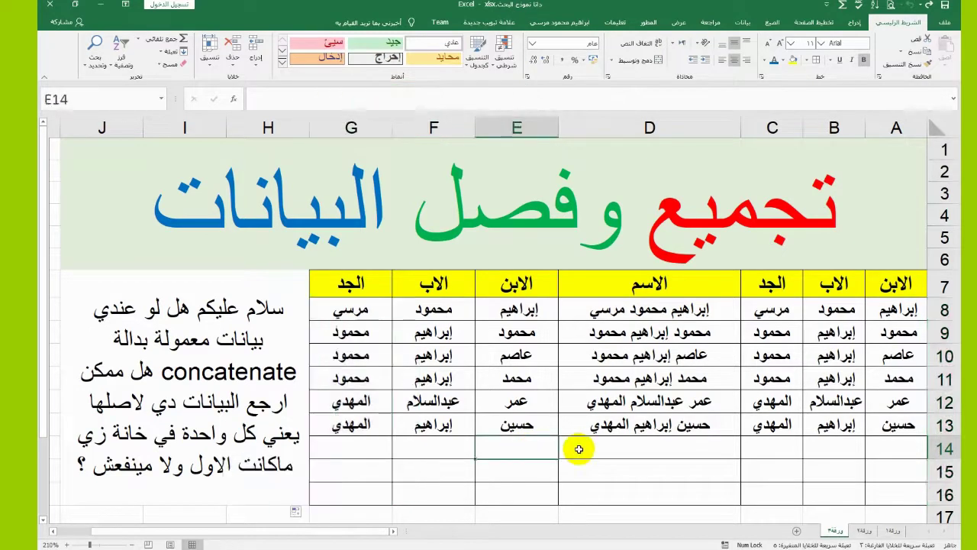